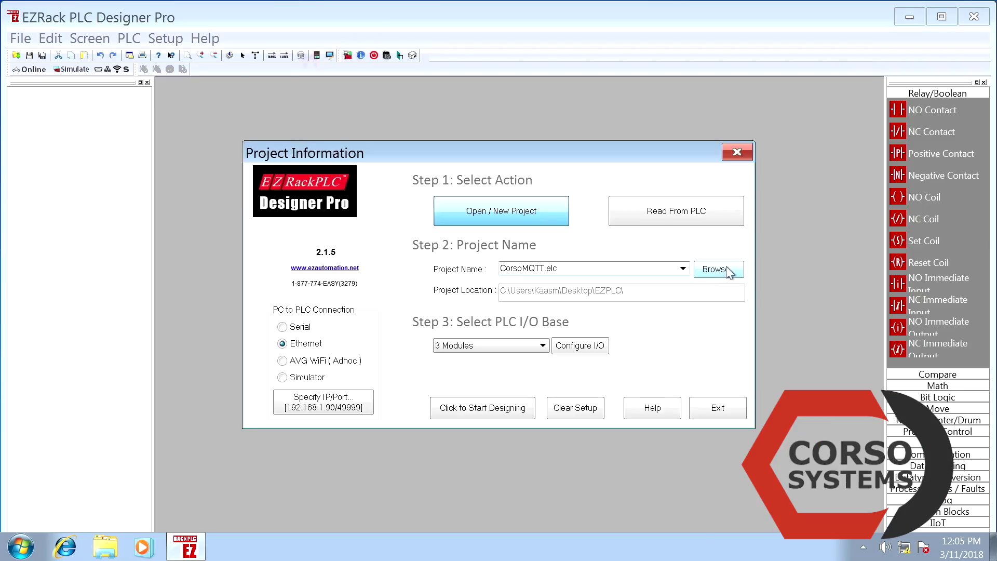
Create a new 'MQTT Demo' folder as the project location and name the project 'MQTT Lab'
{"action": "left_click", "coordinate": [717, 329]}
{"action": "left_click", "coordinate": [364, 125]}
{"action": "type", "text": "MQTT Demo"}
{"action": "key", "text": "Return"}
{"action": "double_click", "coordinate": [431, 483]}
{"action": "type", "text": "MQTT Lab"}
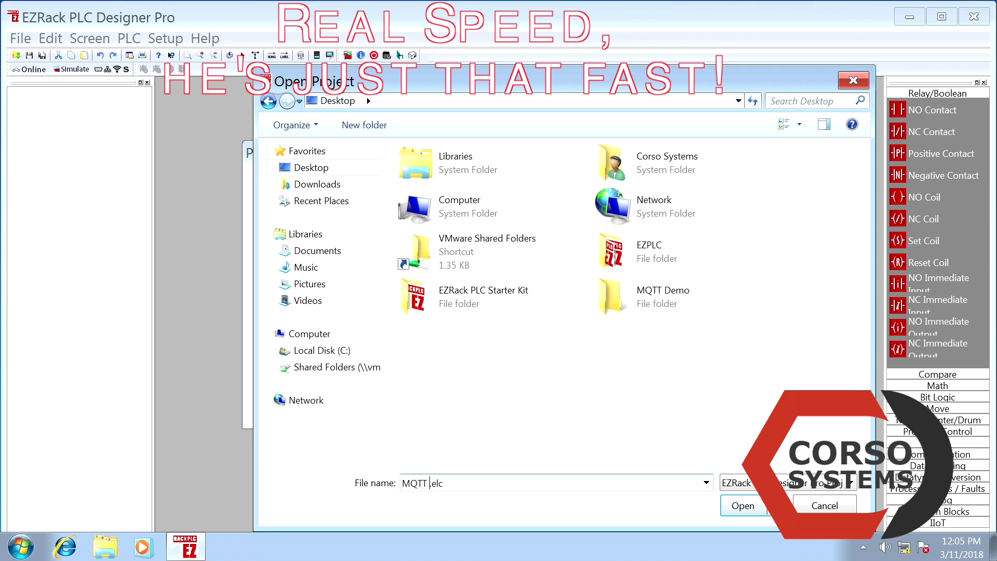
{"action": "key", "text": "Return"}
{"action": "key", "text": "Return"}
Set the module types for the first two I/O slots, confirm the I/O configuration, and start designing
{"action": "double_click", "coordinate": [413, 232]}
{"action": "left_click", "coordinate": [298, 399]}
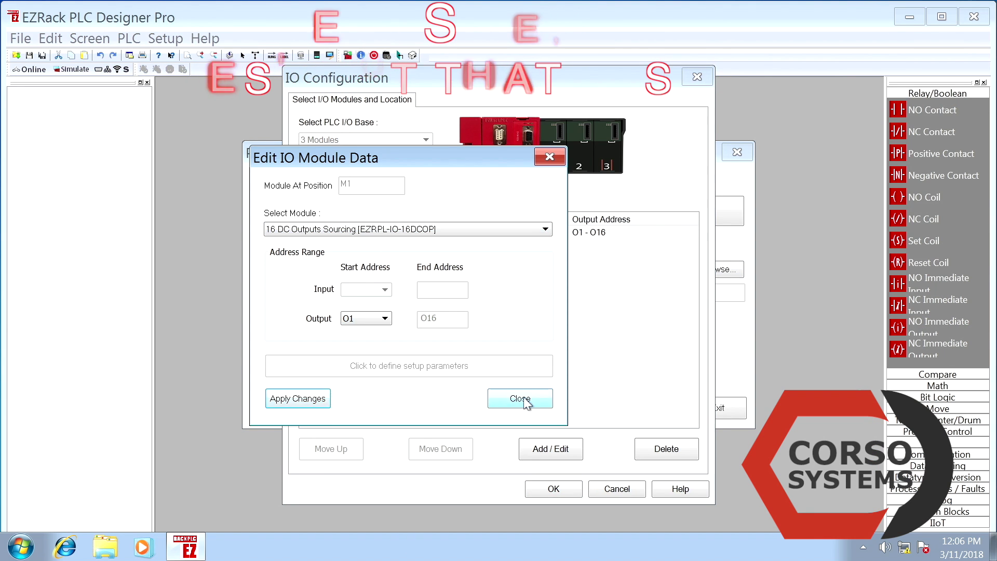
{"action": "left_click", "coordinate": [519, 398]}
{"action": "double_click", "coordinate": [413, 244]}
{"action": "left_click", "coordinate": [298, 398]}
{"action": "left_click", "coordinate": [518, 398]}
{"action": "left_click", "coordinate": [553, 488]}
{"action": "left_click", "coordinate": [506, 413]}
Add a DISCRETE tag named MQTT_Trigger in the Tag Database
{"action": "double_click", "coordinate": [71, 270]}
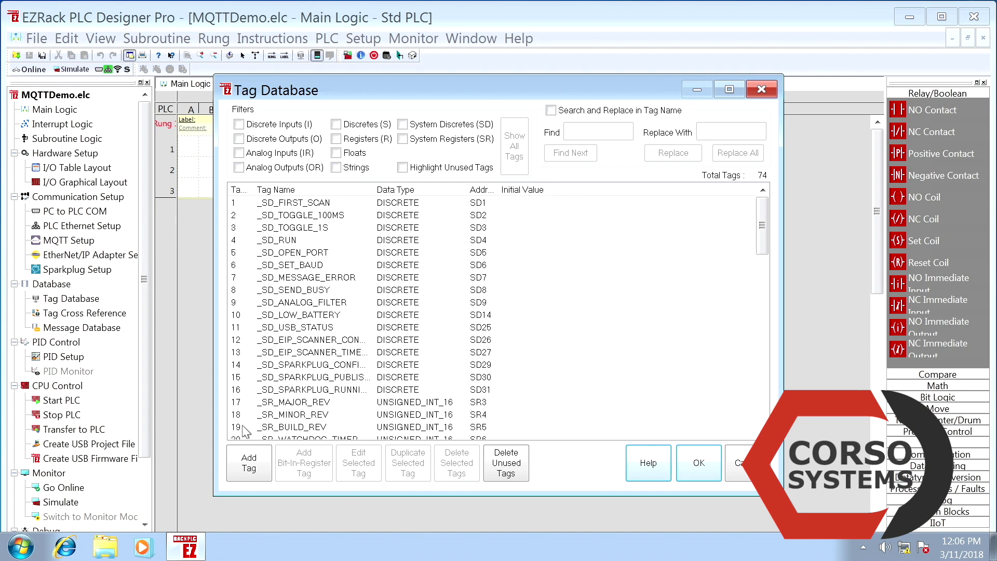
{"action": "left_click", "coordinate": [249, 463]}
{"action": "type", "text": "MQTT_Trigger"}
{"action": "left_click", "coordinate": [356, 165]}
{"action": "left_click", "coordinate": [321, 175]}
{"action": "left_click", "coordinate": [262, 291]}
{"action": "left_click", "coordinate": [352, 291]}
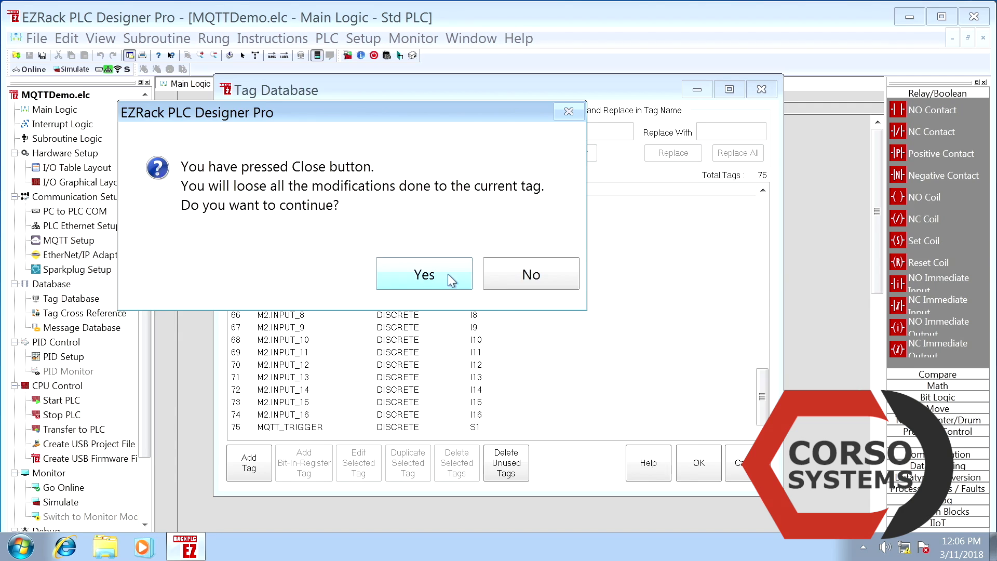
{"action": "left_click", "coordinate": [447, 273]}
{"action": "left_click", "coordinate": [699, 463]}
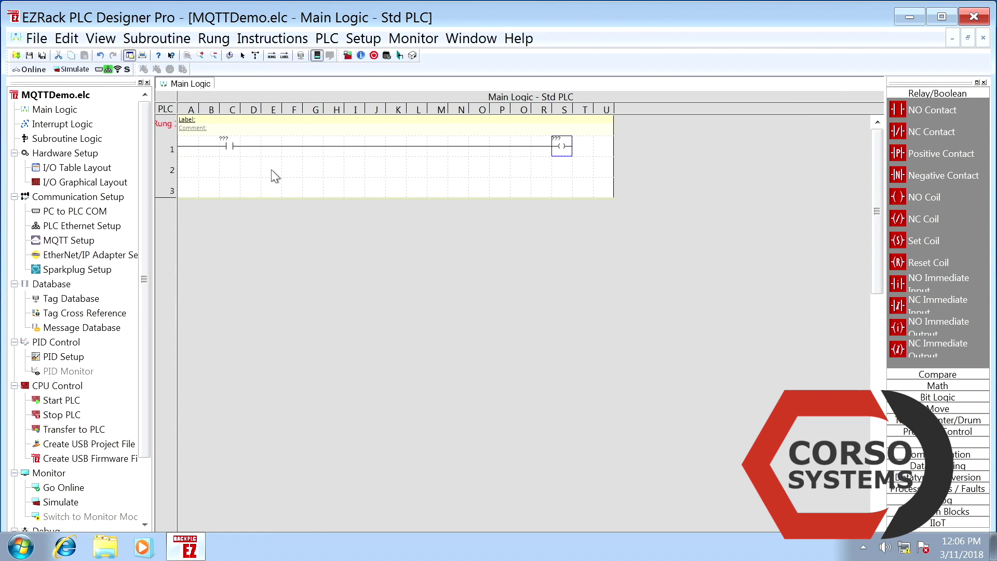
Assign MQTT_TRIGGER to rung 1's contact and M1.OUTPUT_1 to its coil
{"action": "double_click", "coordinate": [226, 146]}
{"action": "left_click", "coordinate": [614, 294]}
{"action": "left_click", "coordinate": [470, 347]}
{"action": "double_click", "coordinate": [561, 146]}
{"action": "left_click", "coordinate": [614, 294]}
{"action": "left_click", "coordinate": [533, 172]}
{"action": "left_click", "coordinate": [470, 347]}
In Sparkplug Setup, set Group ID MQTTDemo, Node ID CorsoEdge, Device ID EZPLC, and enable CPU card tag publishing
{"action": "left_click", "coordinate": [362, 38]}
{"action": "left_click", "coordinate": [416, 396]}
{"action": "left_click", "coordinate": [314, 196]}
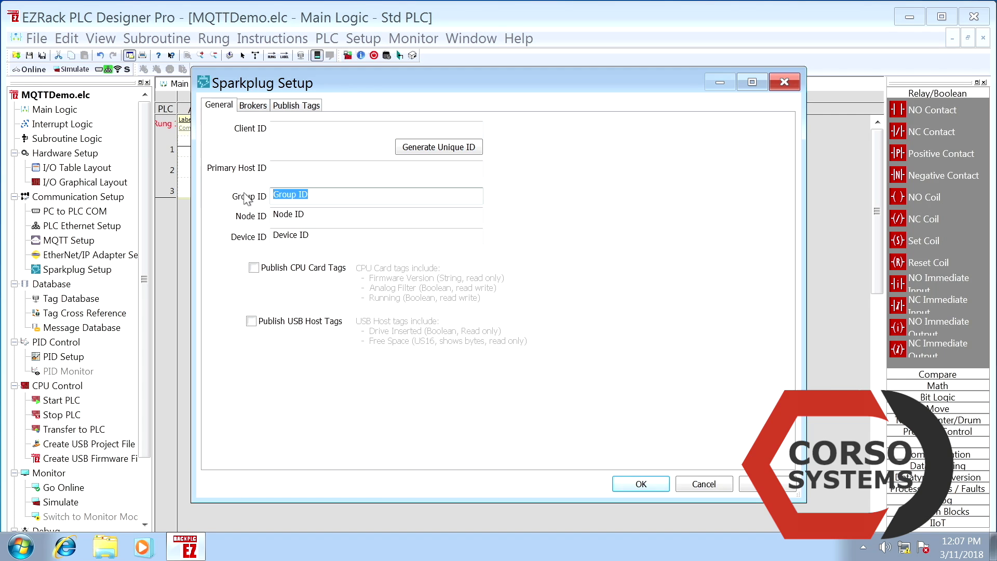
{"action": "type", "text": "MQTTDemo"}
{"action": "key", "text": "Tab"}
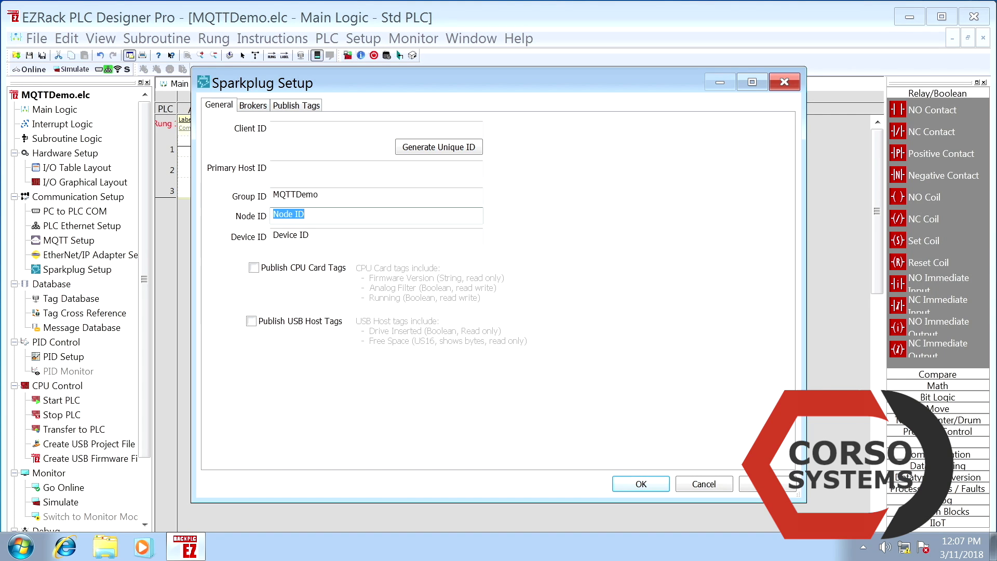
{"action": "type", "text": "CorsoW"}
{"action": "key", "text": "BackSpace"}
{"action": "type", "text": "Edge"}
{"action": "key", "text": "Tab"}
{"action": "type", "text": "EX"}
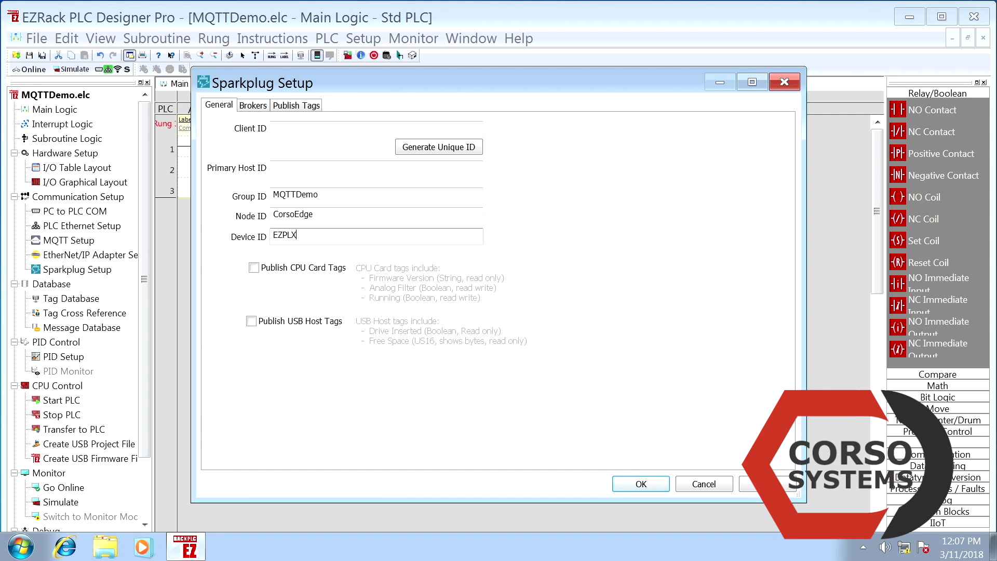
{"action": "left_click", "coordinate": [285, 267]}
Add the 192.168.1.100 broker with its username and password on the Brokers tab
{"action": "left_click", "coordinate": [253, 105]}
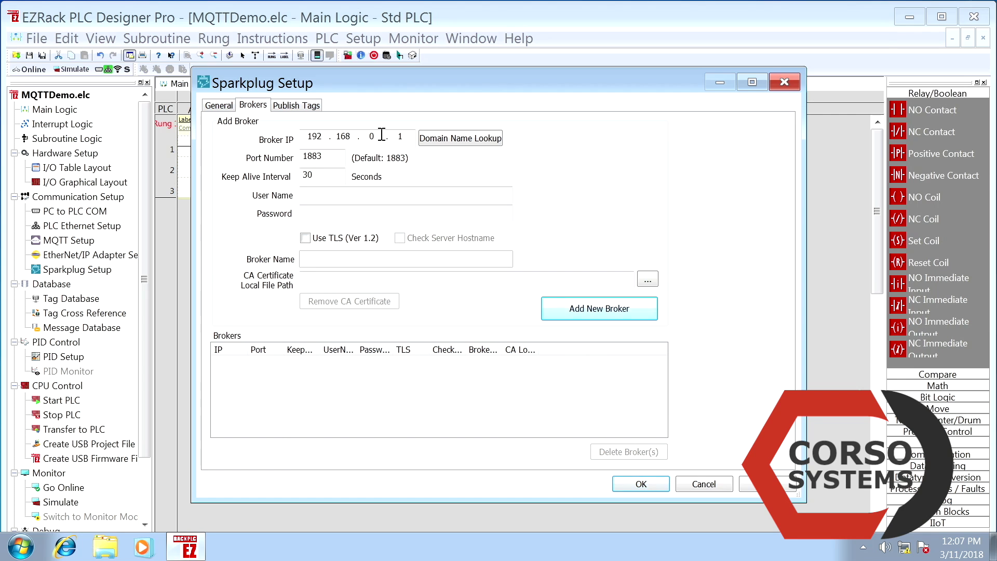
{"action": "left_click", "coordinate": [409, 136]}
{"action": "type", "text": "admin"}
{"action": "key", "text": "Tab"}
{"action": "type", "text": "changeme"}
{"action": "left_click", "coordinate": [567, 316]}
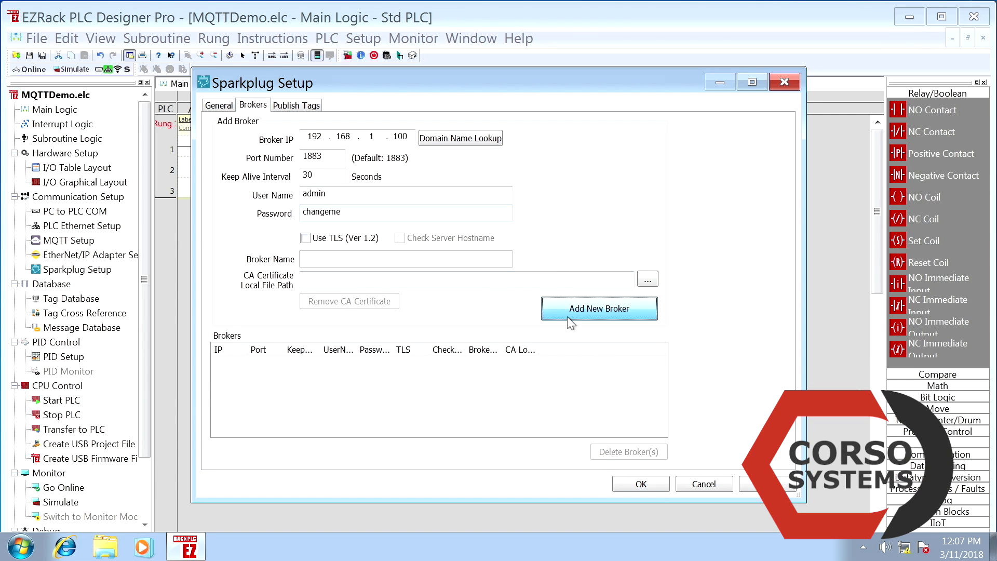
Add an Outputs topic under EZPLC on the Publish Tags tab
{"action": "left_click", "coordinate": [297, 105]}
{"action": "right_click", "coordinate": [455, 162]}
{"action": "left_click", "coordinate": [442, 454]}
{"action": "type", "text": "Outputs"}
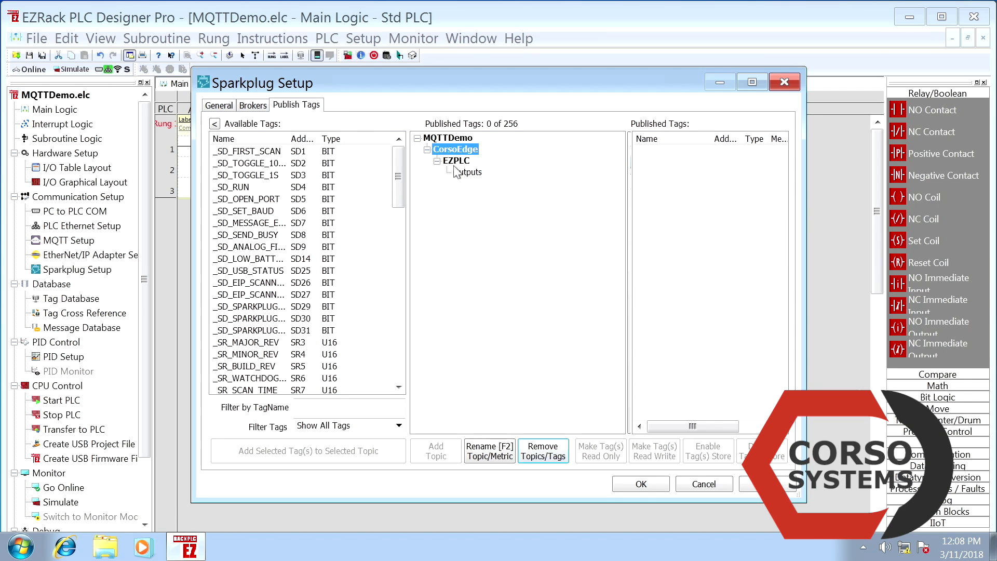
Add Inputs and Triggers topics under EZPLC and publish M1.OUTPUT_1 under Outputs
{"action": "left_click", "coordinate": [437, 455]}
{"action": "left_click", "coordinate": [436, 451]}
{"action": "type", "text": "Triggers"}
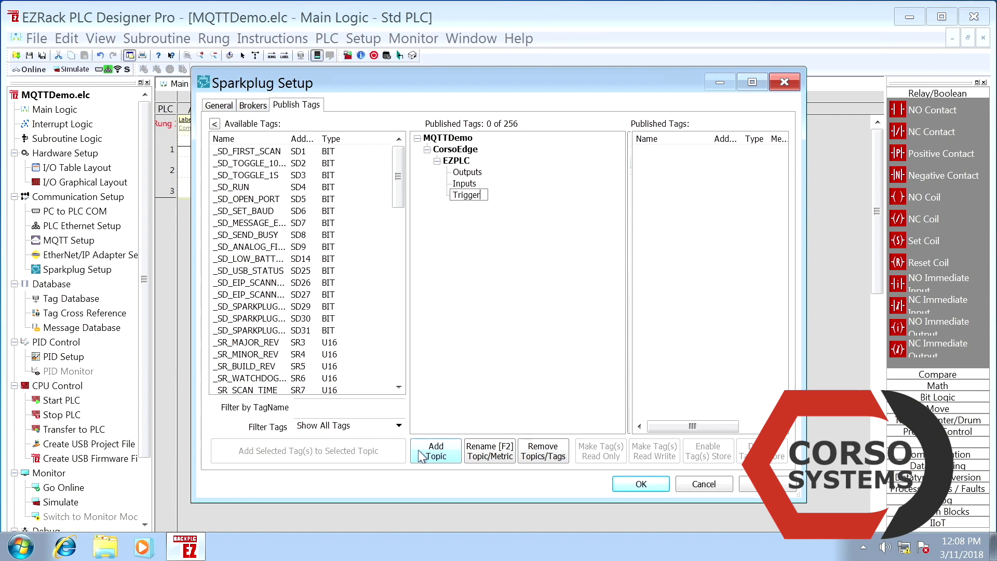
{"action": "left_click", "coordinate": [467, 171]}
{"action": "left_click_drag", "start_coordinate": [399, 176], "coordinate": [401, 331]}
{"action": "left_click", "coordinate": [239, 259]}
{"action": "left_click", "coordinate": [385, 452]}
Publish M2.INPUT_1 under Inputs and MQTT_TRIGGER under Triggers
{"action": "left_click", "coordinate": [464, 195]}
{"action": "left_click", "coordinate": [239, 187]}
{"action": "left_click", "coordinate": [308, 451]}
{"action": "left_click", "coordinate": [467, 217]}
{"action": "left_click", "coordinate": [244, 378]}
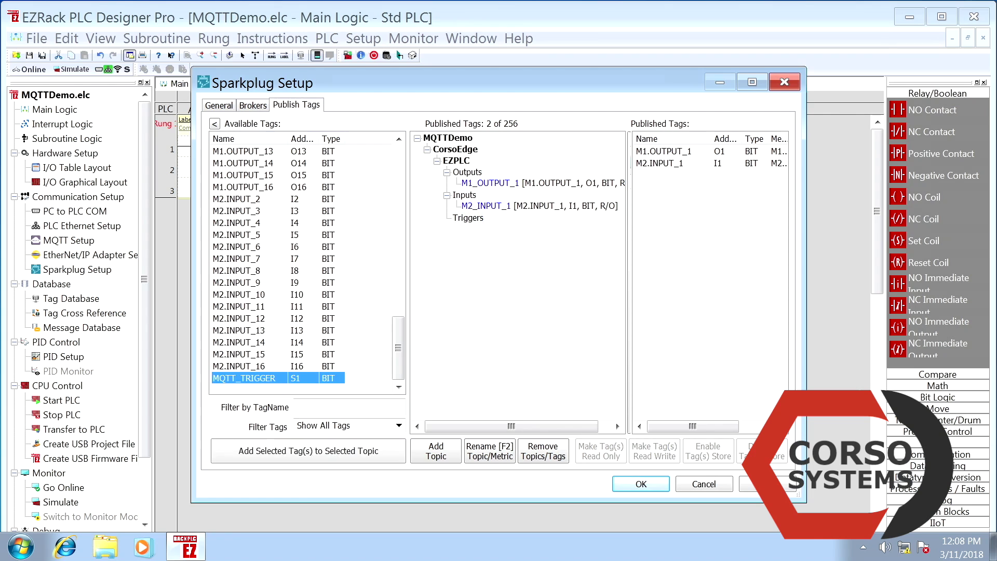
{"action": "left_click", "coordinate": [309, 450]}
Make all three published tags read-write and save the Sparkplug settings
{"action": "left_click", "coordinate": [659, 151]}
{"action": "left_click", "coordinate": [659, 175], "text": "shift"}
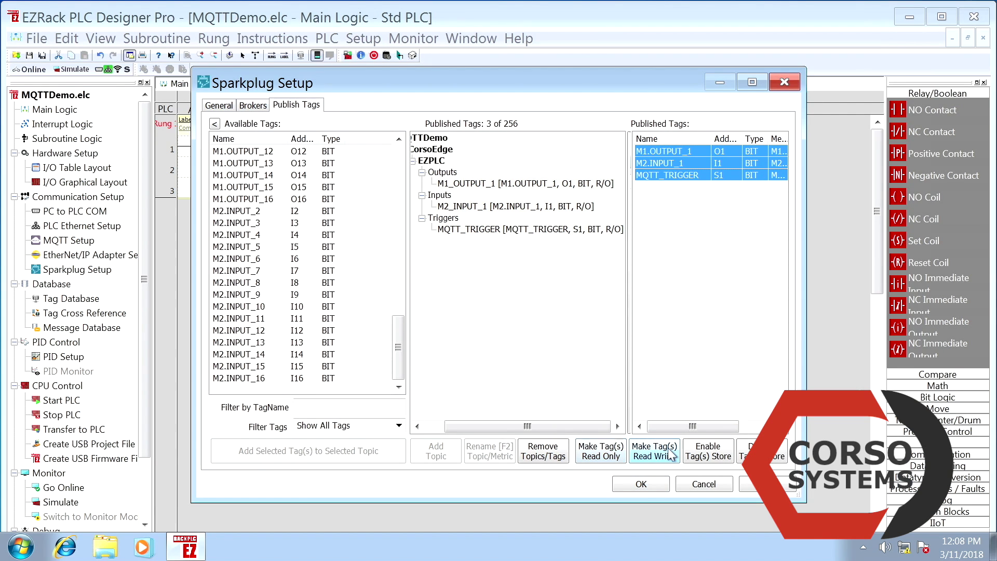
{"action": "left_click", "coordinate": [655, 451]}
{"action": "left_click", "coordinate": [641, 484]}
Transfer the program to the PLC, agreeing to stop the running PLC
{"action": "scroll", "coordinate": [146, 336], "scroll_direction": "down", "scroll_amount": 3}
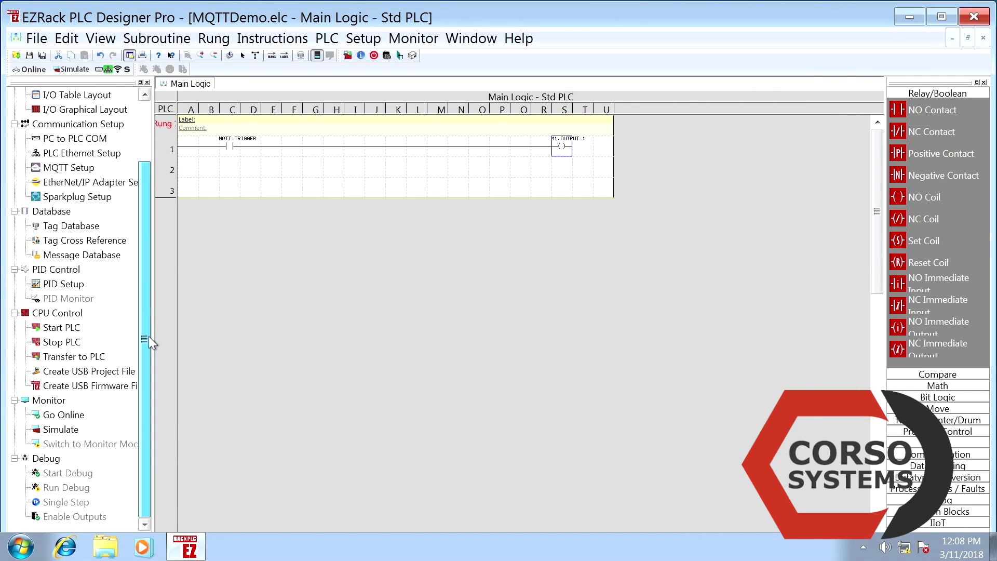
{"action": "left_click", "coordinate": [364, 449]}
{"action": "left_click", "coordinate": [514, 340]}
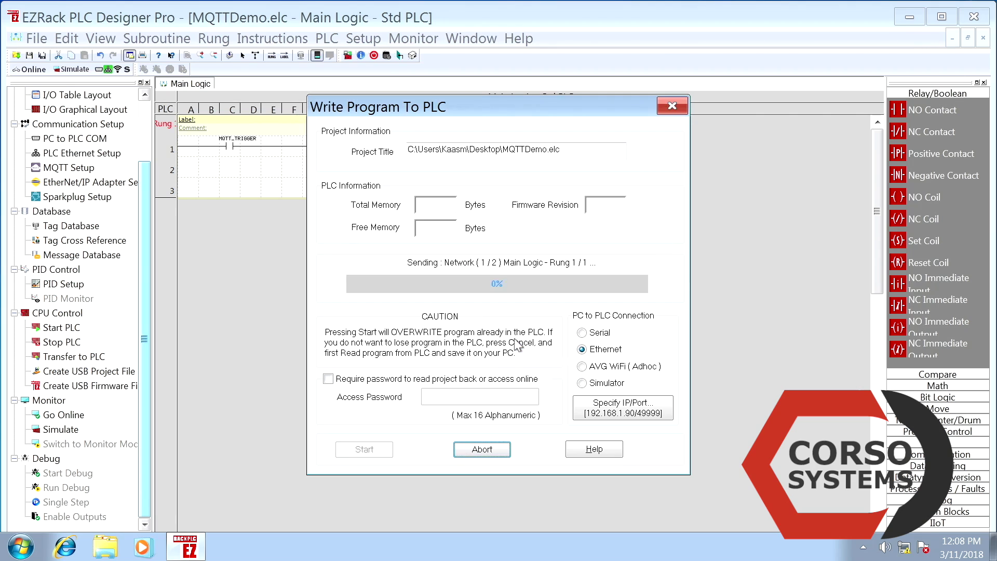
Restart the PLC after the write and download the Cirrus Link MQTT module file
{"action": "left_click", "coordinate": [486, 340]}
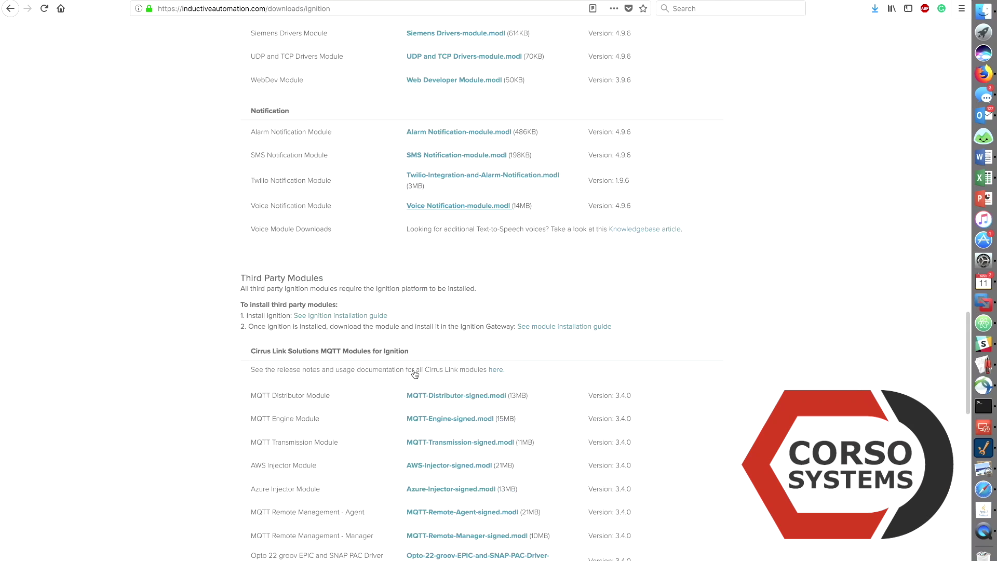
{"action": "scroll", "coordinate": [560, 278], "scroll_direction": "down", "scroll_amount": 8}
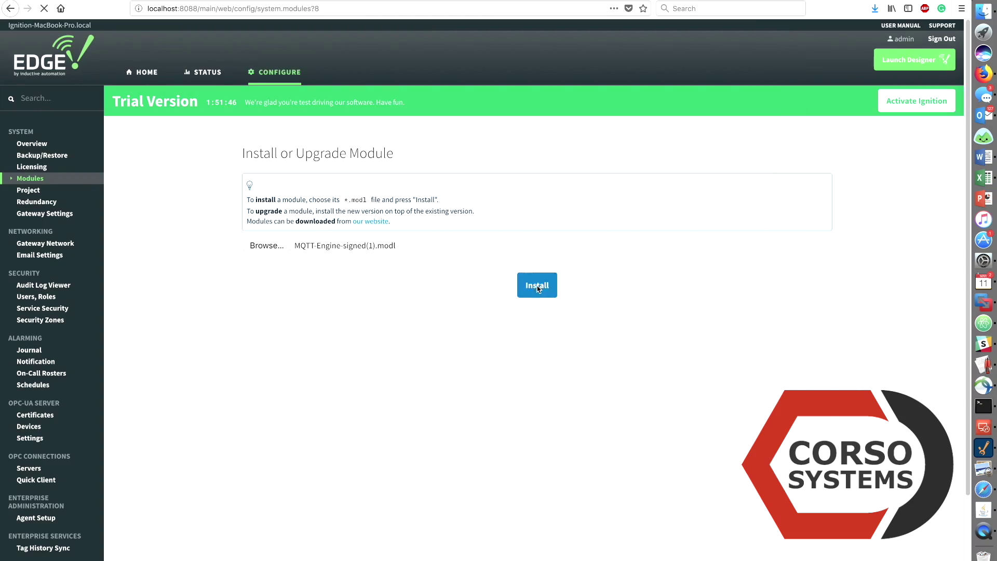
{"action": "left_click", "coordinate": [267, 333]}
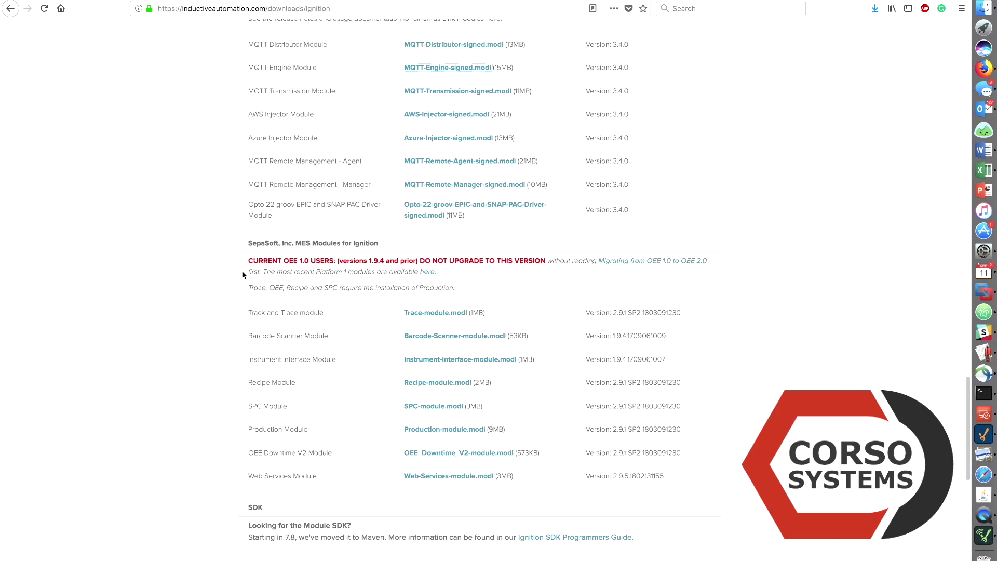
{"action": "scroll", "coordinate": [433, 208], "scroll_direction": "down", "scroll_amount": 9}
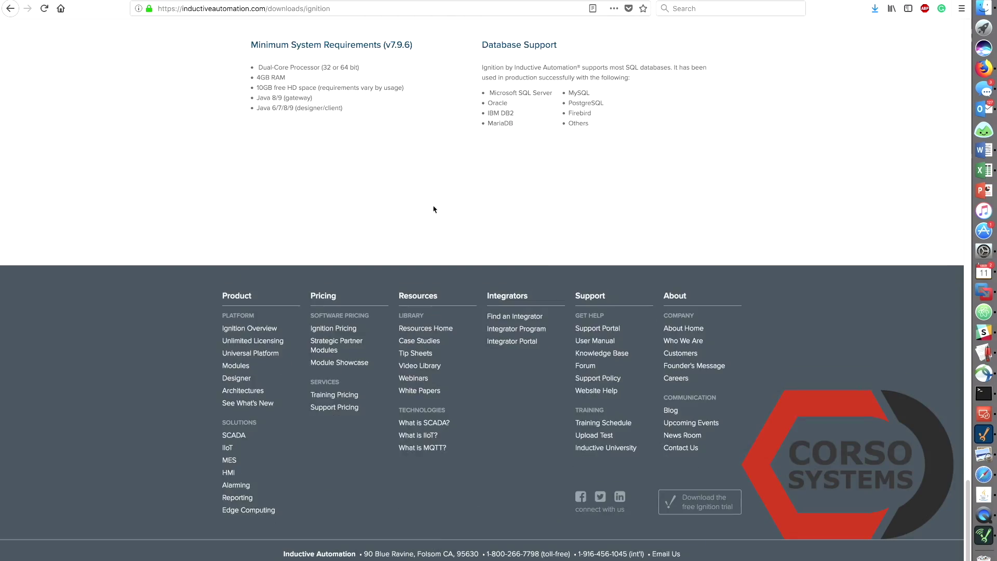
{"action": "scroll", "coordinate": [413, 158], "scroll_direction": "up", "scroll_amount": 9}
{"action": "scroll", "coordinate": [415, 166], "scroll_direction": "up", "scroll_amount": 3}
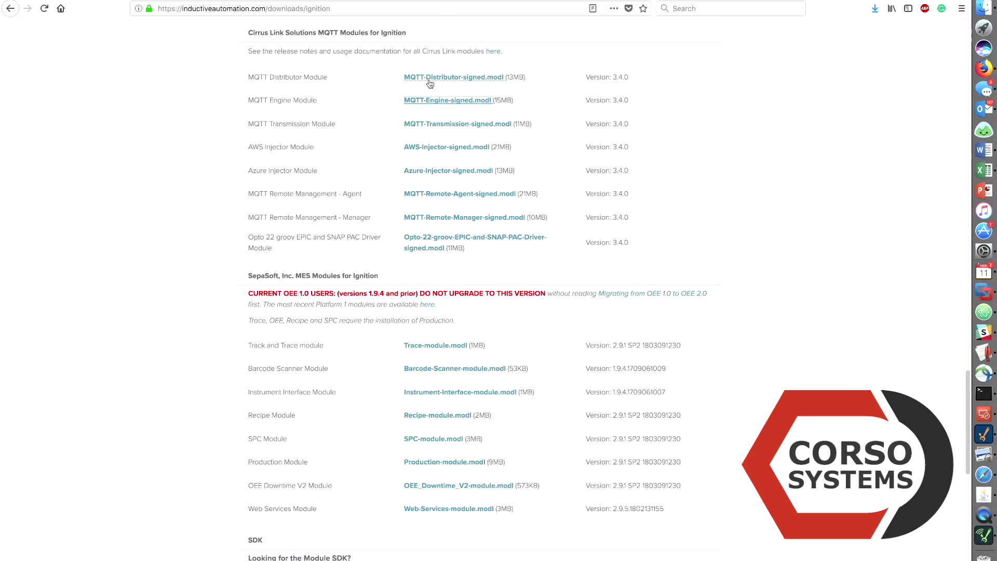
{"action": "left_click", "coordinate": [567, 277]}
In the Ignition gateway's Modules page, choose the MQTT .modl file to install
{"action": "key", "text": "ctrl+Tab"}
{"action": "left_click", "coordinate": [30, 178]}
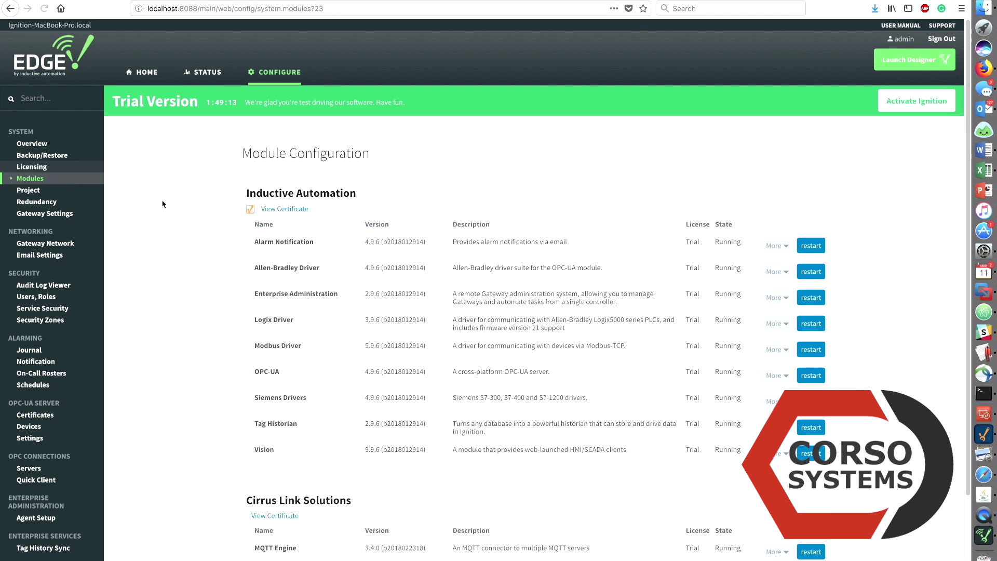
{"action": "scroll", "coordinate": [313, 294], "scroll_direction": "down", "scroll_amount": 3}
{"action": "left_click", "coordinate": [292, 485]}
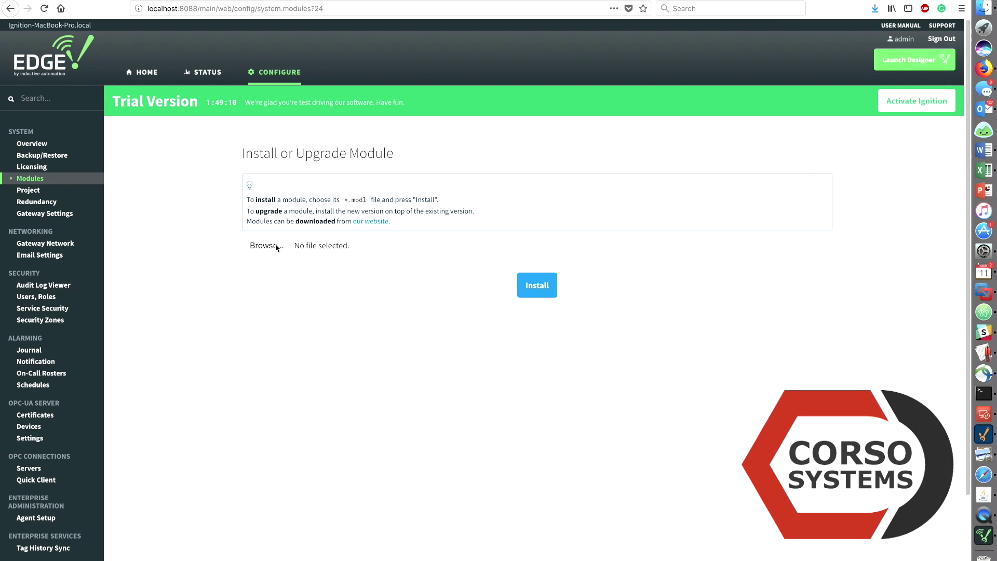
{"action": "left_click", "coordinate": [277, 248]}
{"action": "left_click", "coordinate": [343, 61]}
{"action": "key", "text": "Return"}
Install the MQTT module and accept the Cirrus Link license
{"action": "left_click", "coordinate": [536, 285]}
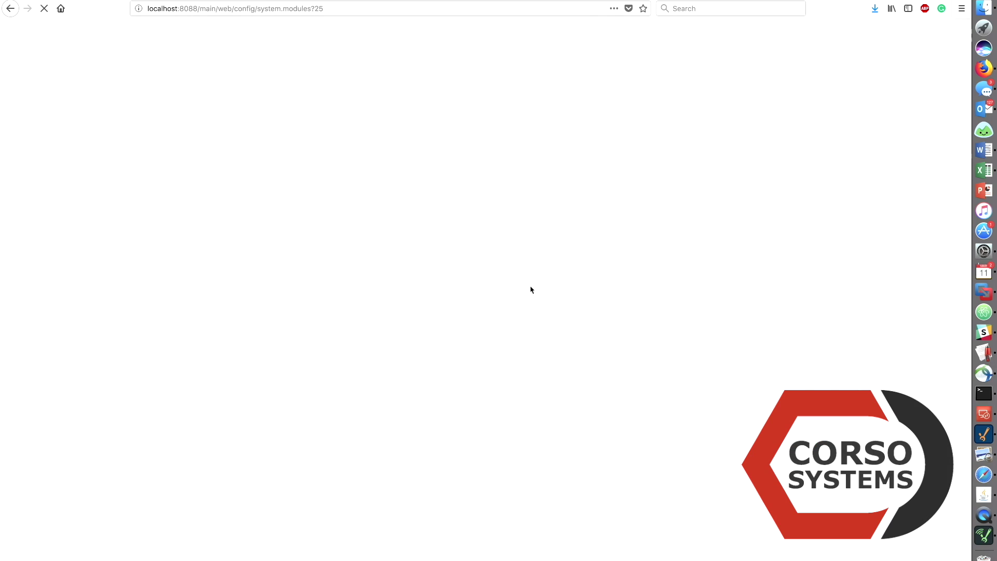
{"action": "scroll", "coordinate": [340, 456], "scroll_direction": "down", "scroll_amount": 10}
{"action": "left_click", "coordinate": [254, 478]}
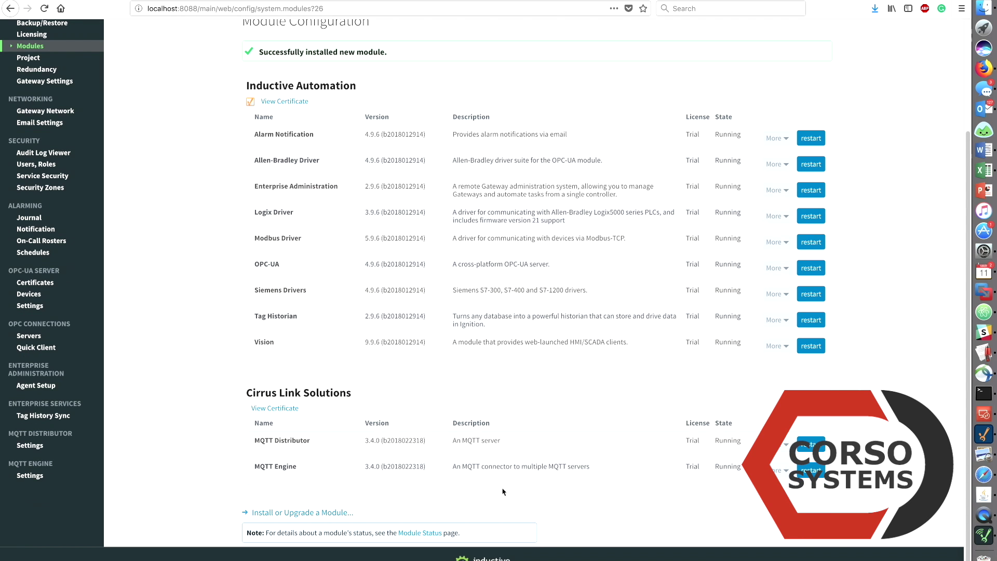
Save the MQTT Distributor settings with their defaults
{"action": "left_click", "coordinate": [29, 444]}
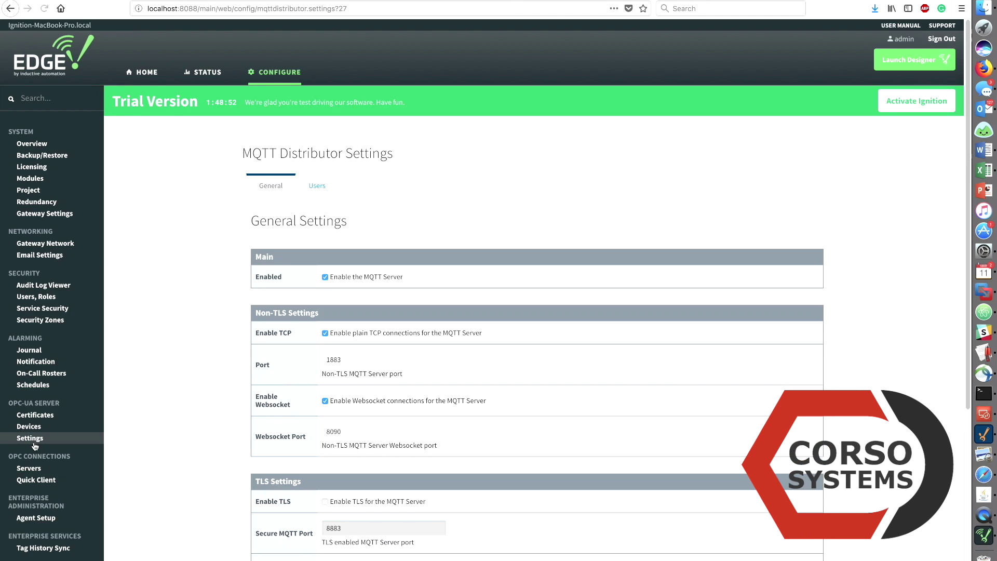
{"action": "scroll", "coordinate": [534, 312], "scroll_direction": "down", "scroll_amount": 5}
{"action": "left_click", "coordinate": [535, 463]}
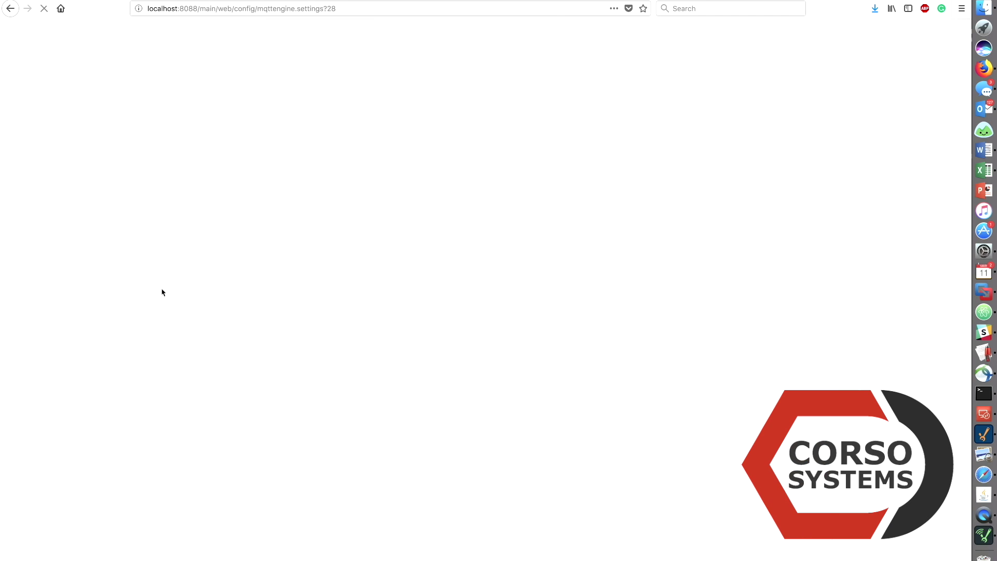
Uncheck both MQTT Engine block-outbound-write options (edge node and device) and save
{"action": "left_click", "coordinate": [320, 186]}
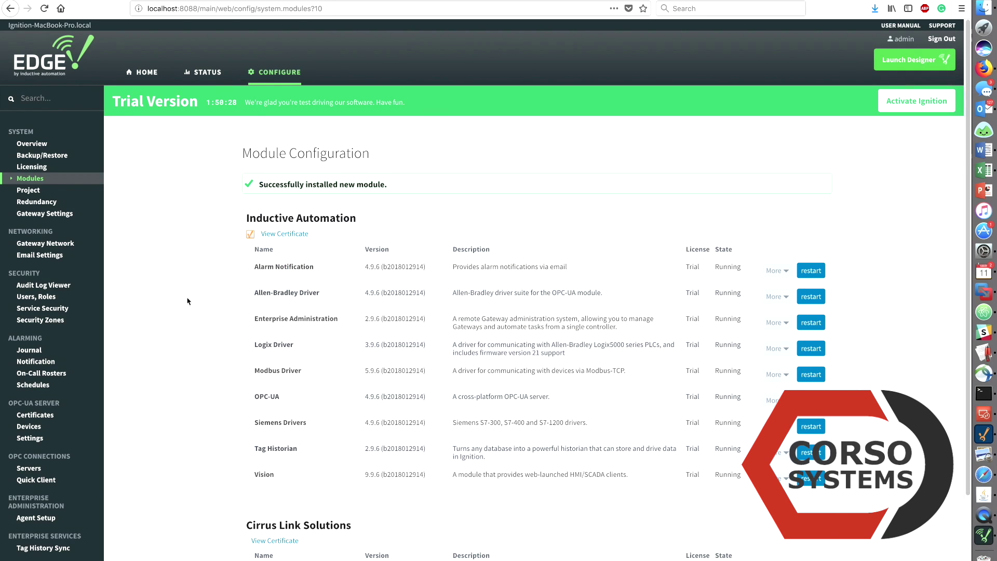
{"action": "scroll", "coordinate": [59, 512], "scroll_direction": "down", "scroll_amount": 5}
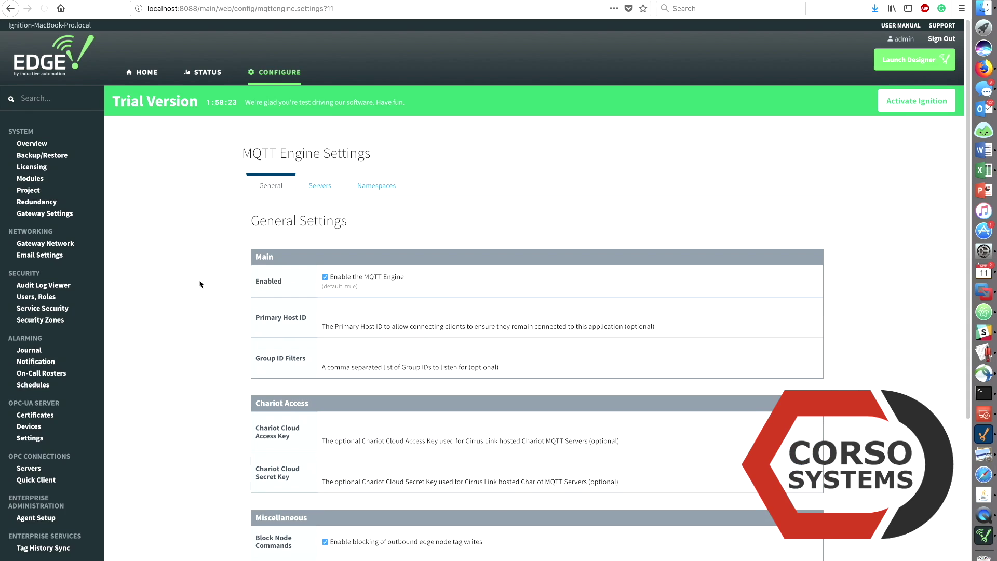
{"action": "scroll", "coordinate": [204, 281], "scroll_direction": "down", "scroll_amount": 3}
{"action": "scroll", "coordinate": [204, 281], "scroll_direction": "down", "scroll_amount": 3}
{"action": "left_click", "coordinate": [325, 324]}
{"action": "left_click", "coordinate": [325, 357]}
{"action": "left_click", "coordinate": [534, 481]}
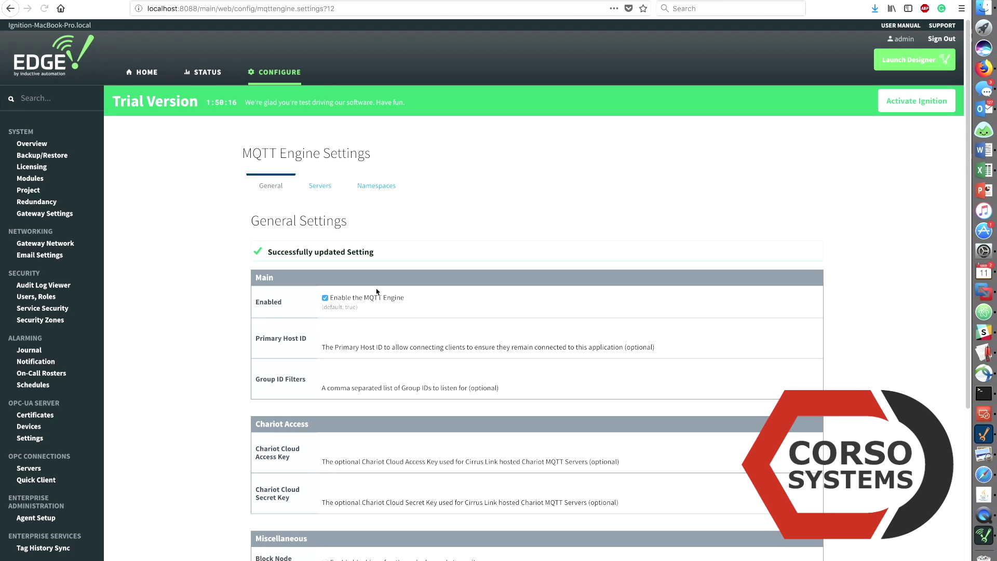
Replace the Chariot SCADA server's password and save the connection
{"action": "left_click", "coordinate": [320, 186]}
{"action": "left_click", "coordinate": [808, 238]}
{"action": "scroll", "coordinate": [436, 258], "scroll_direction": "down", "scroll_amount": 10}
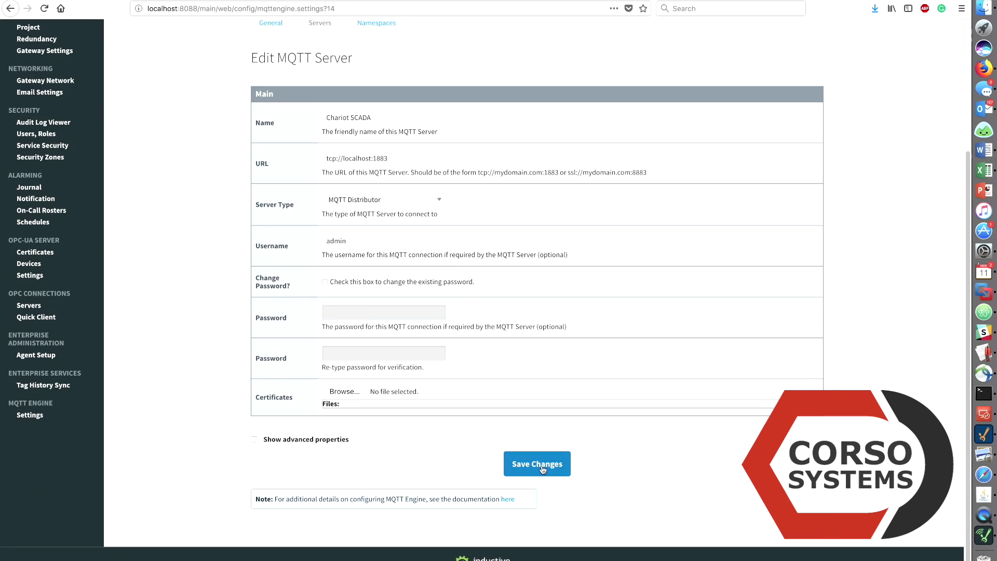
{"action": "left_click", "coordinate": [536, 463]}
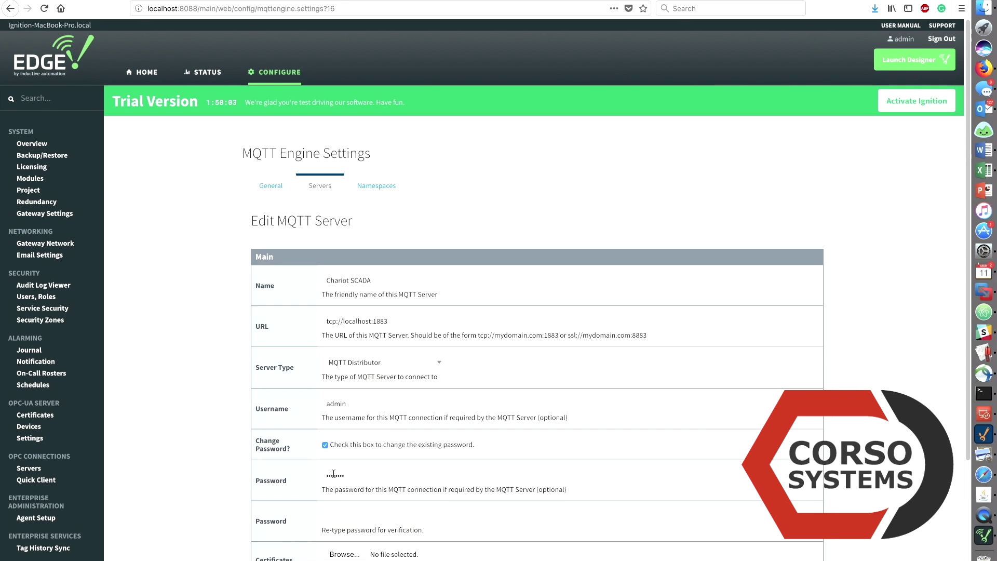
{"action": "double_click", "coordinate": [333, 473]}
{"action": "scroll", "coordinate": [522, 462], "scroll_direction": "down", "scroll_amount": 10}
{"action": "left_click", "coordinate": [522, 462]}
Change the Chariot SCADA server URL to tcp://192.168.1.100:1883 and save
{"action": "left_click", "coordinate": [808, 263]}
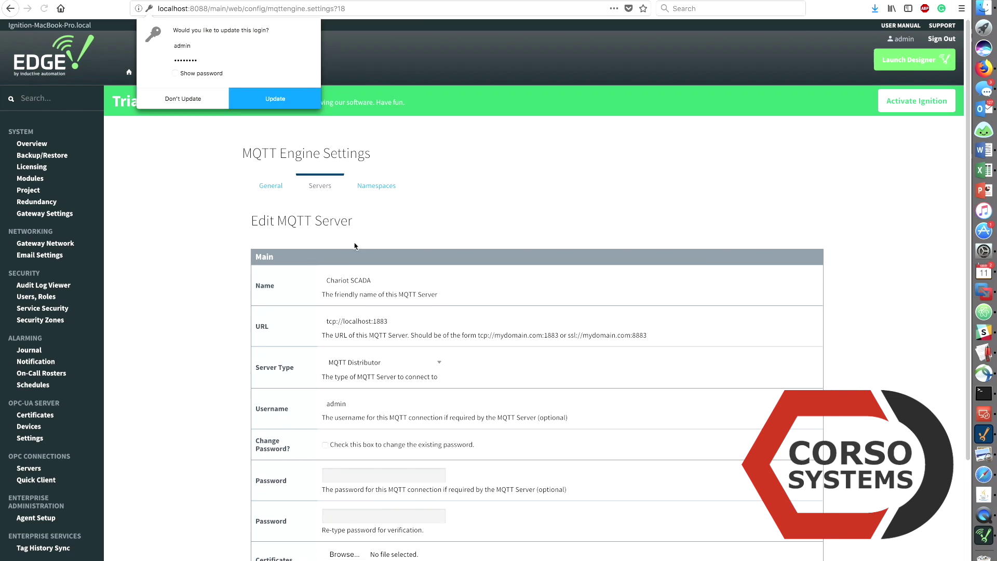
{"action": "double_click", "coordinate": [369, 321]}
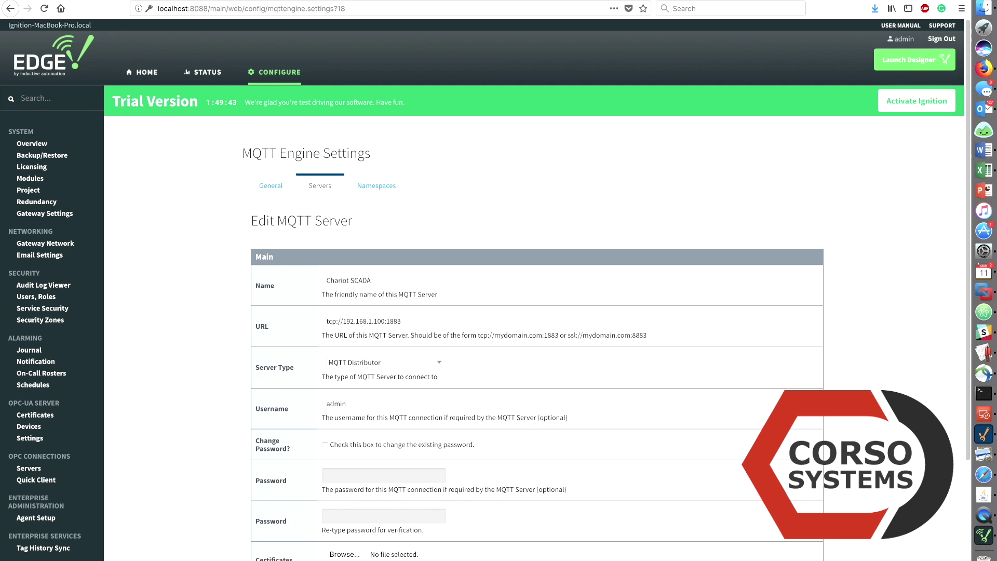
{"action": "scroll", "coordinate": [461, 445], "scroll_direction": "down", "scroll_amount": 10}
{"action": "left_click", "coordinate": [255, 438]}
{"action": "left_click", "coordinate": [534, 463]}
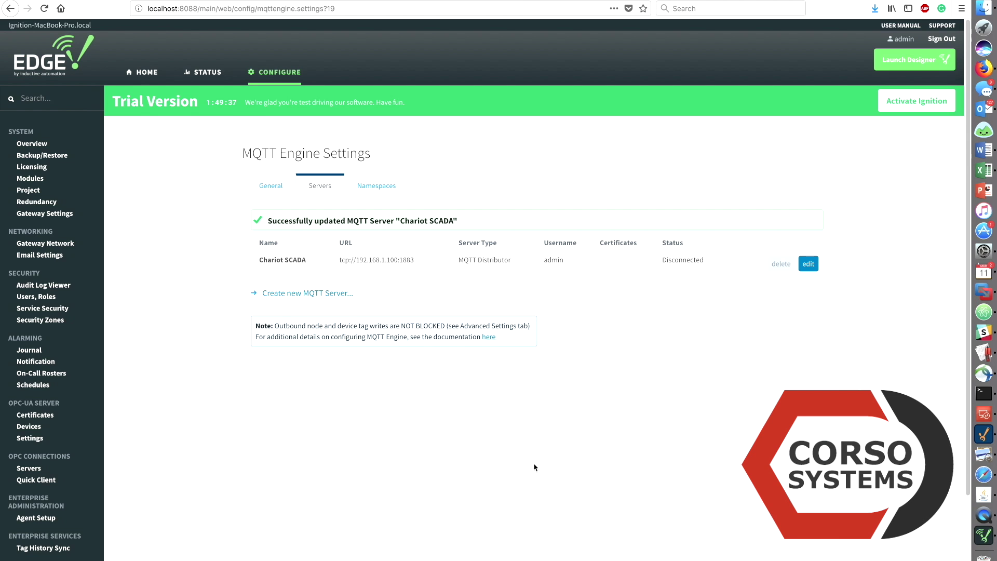
{"action": "left_click", "coordinate": [369, 187]}
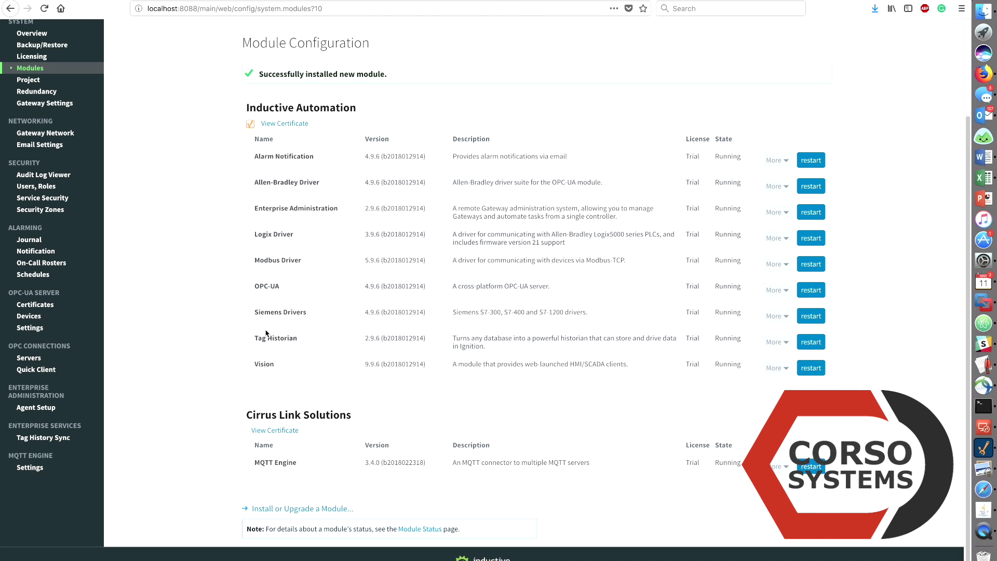
Launch the Edge Designer through designer.jnlp with Java Web Start and log in as admin
{"action": "scroll", "coordinate": [264, 332], "scroll_direction": "up", "scroll_amount": 3}
{"action": "left_click", "coordinate": [915, 62]}
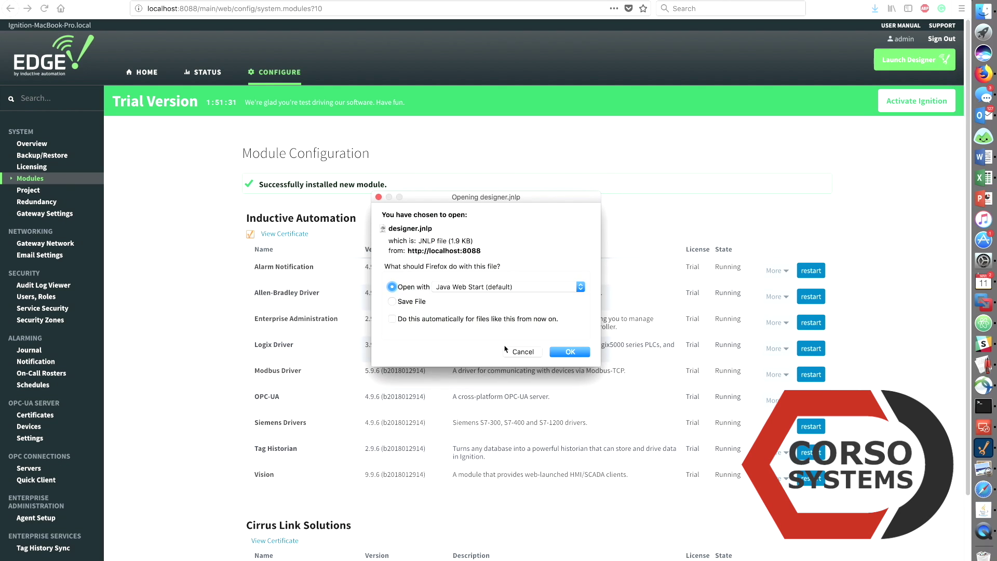
{"action": "left_click", "coordinate": [564, 353]}
{"action": "left_click", "coordinate": [570, 177]}
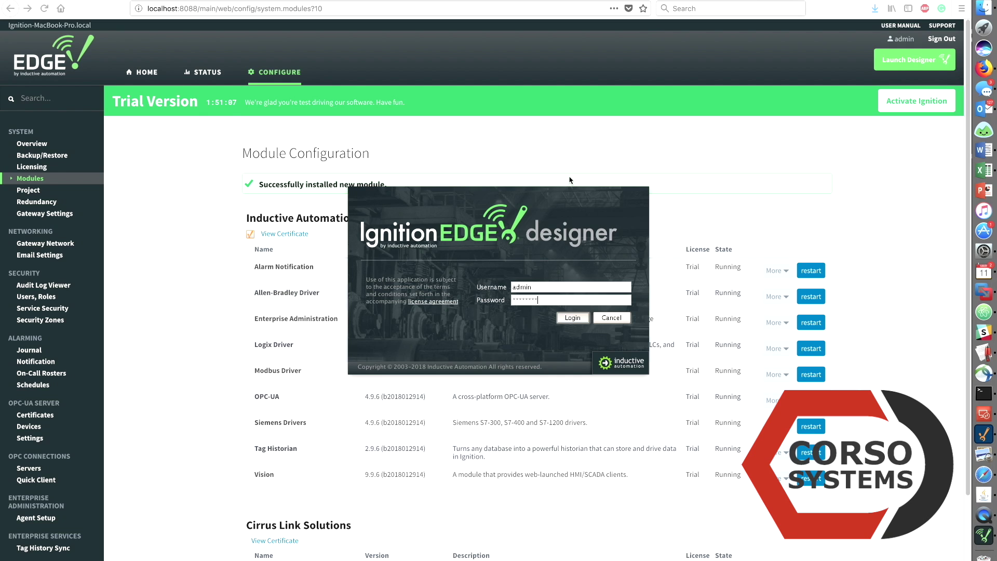
{"action": "key", "text": "Return"}
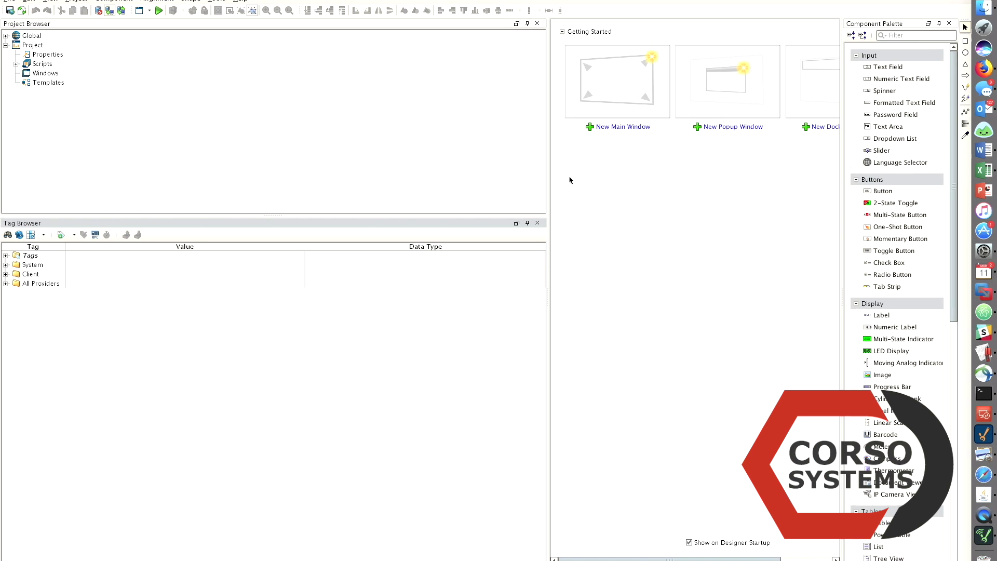
Expand All Providers > MQTT Engine and its Engine Info, Message Diagnostics and MQTT Clients folders
{"action": "left_click", "coordinate": [5, 284]}
{"action": "left_click", "coordinate": [16, 302]}
{"action": "left_click", "coordinate": [27, 321]}
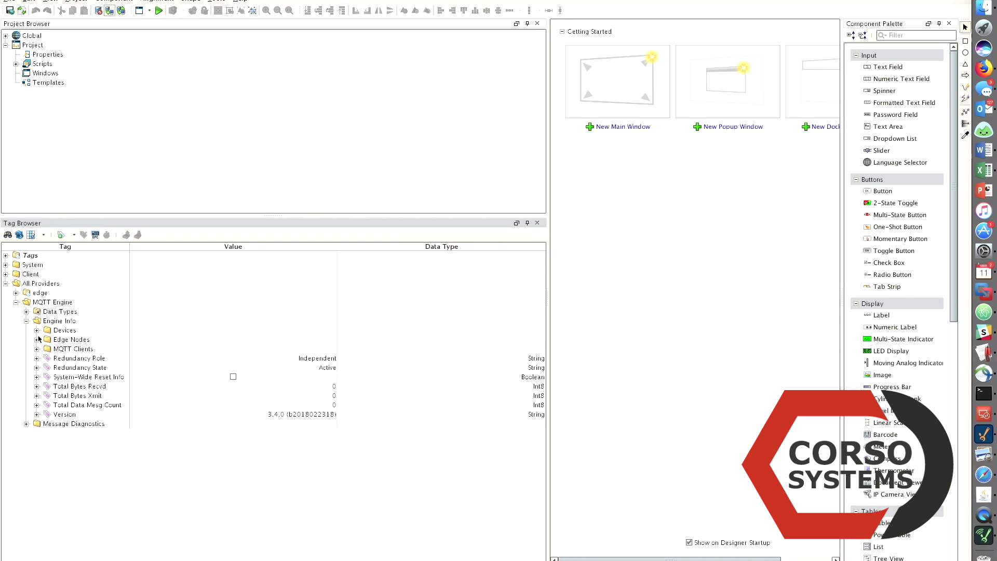
{"action": "left_click", "coordinate": [36, 339]}
{"action": "left_click", "coordinate": [26, 442]}
{"action": "left_click", "coordinate": [36, 368]}
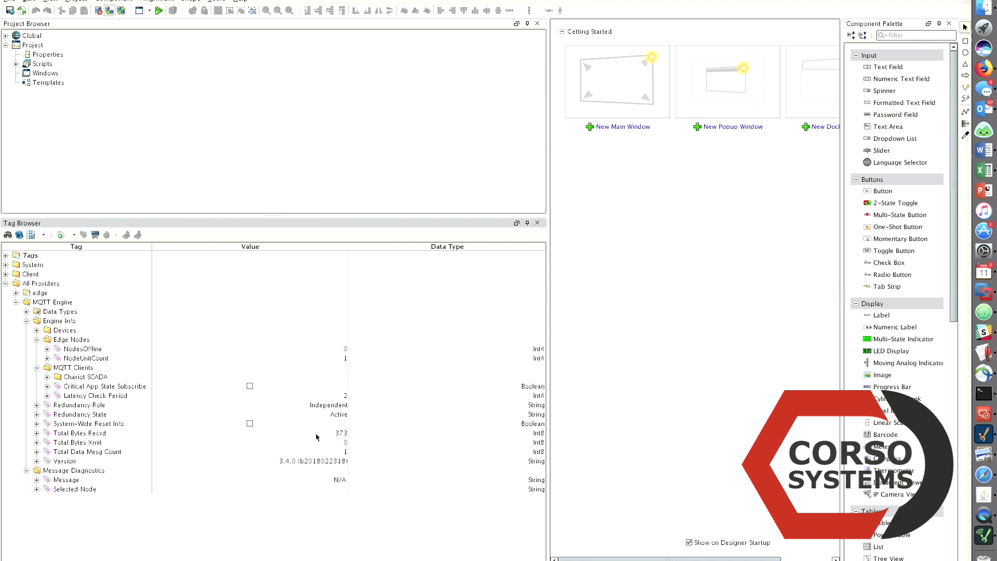
Refresh, expand Edge Nodes > MQTTDemo > CorsoEdge > EZPLC with Outputs, Triggers, Inputs, and set MQTT_TRIGGER true
{"action": "left_click", "coordinate": [19, 234]}
{"action": "left_click", "coordinate": [5, 283]}
{"action": "left_click", "coordinate": [16, 302]}
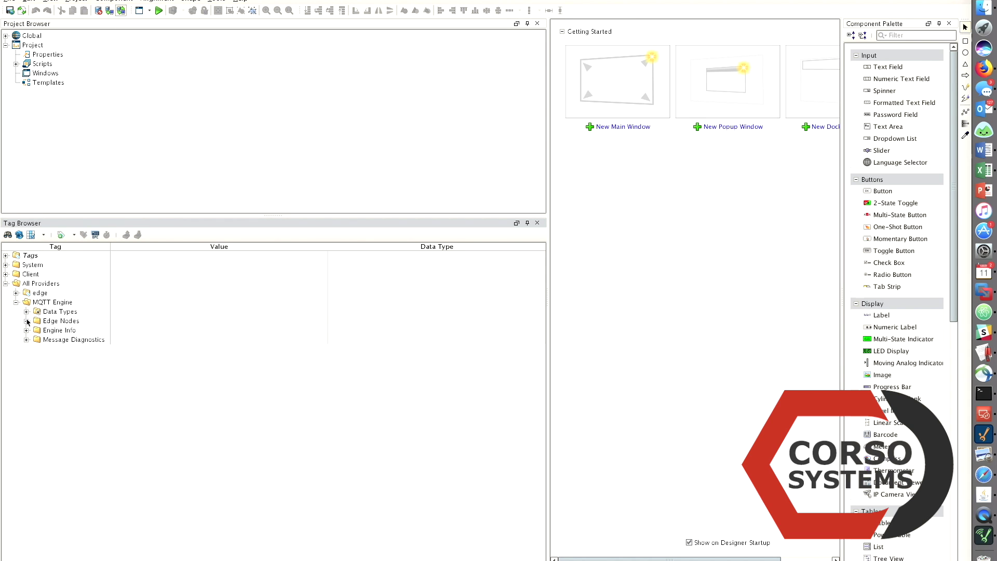
{"action": "left_click", "coordinate": [27, 321]}
{"action": "left_click", "coordinate": [37, 330]}
{"action": "left_click", "coordinate": [47, 339]}
{"action": "left_click", "coordinate": [57, 349]}
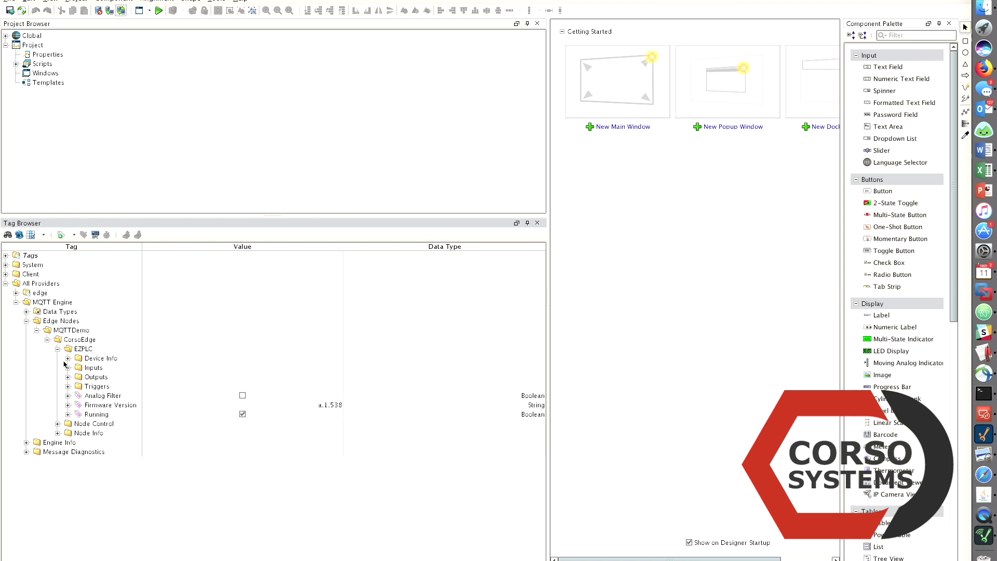
{"action": "left_click", "coordinate": [68, 377]}
{"action": "left_click", "coordinate": [68, 396]}
{"action": "left_click", "coordinate": [68, 367]}
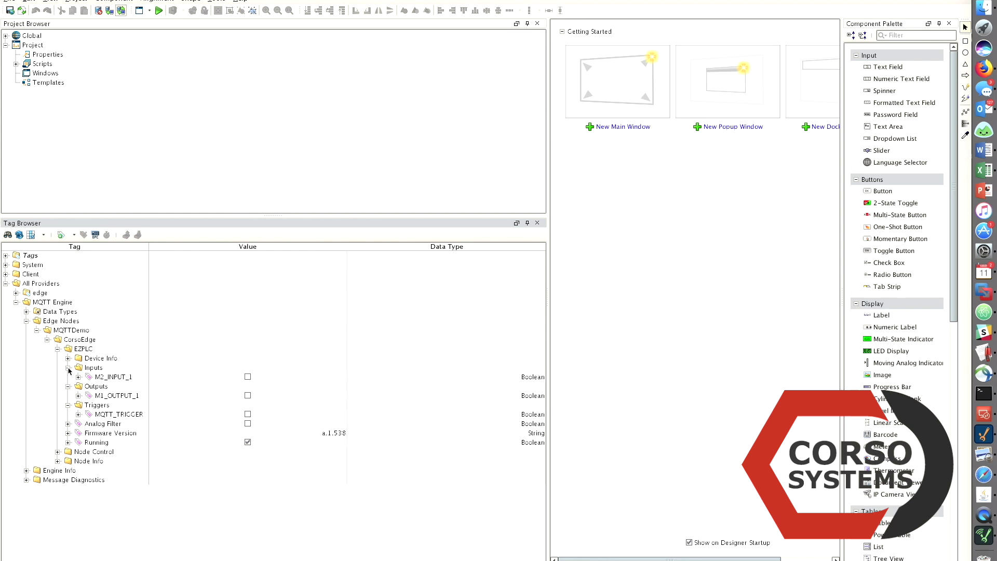
{"action": "left_click", "coordinate": [248, 414]}
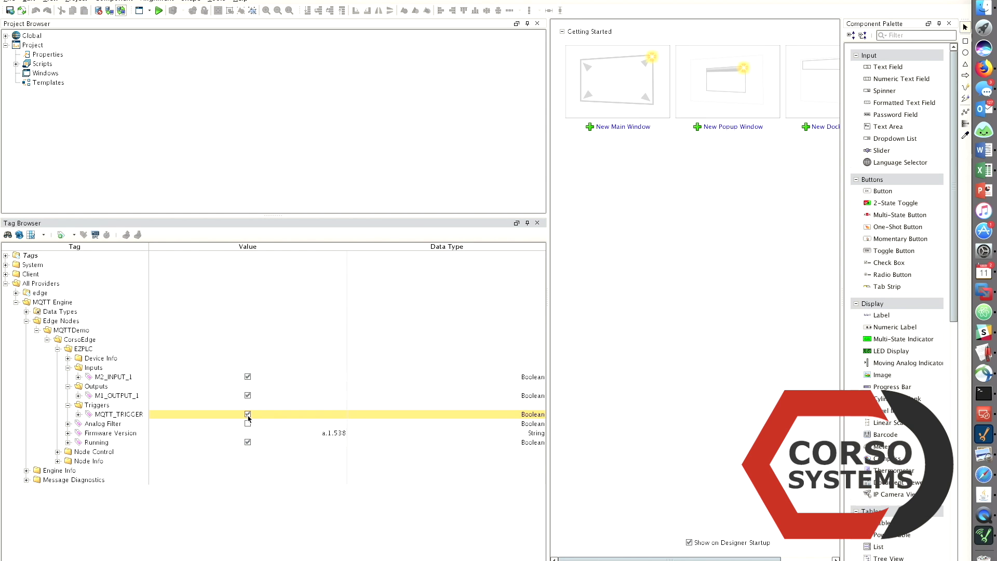